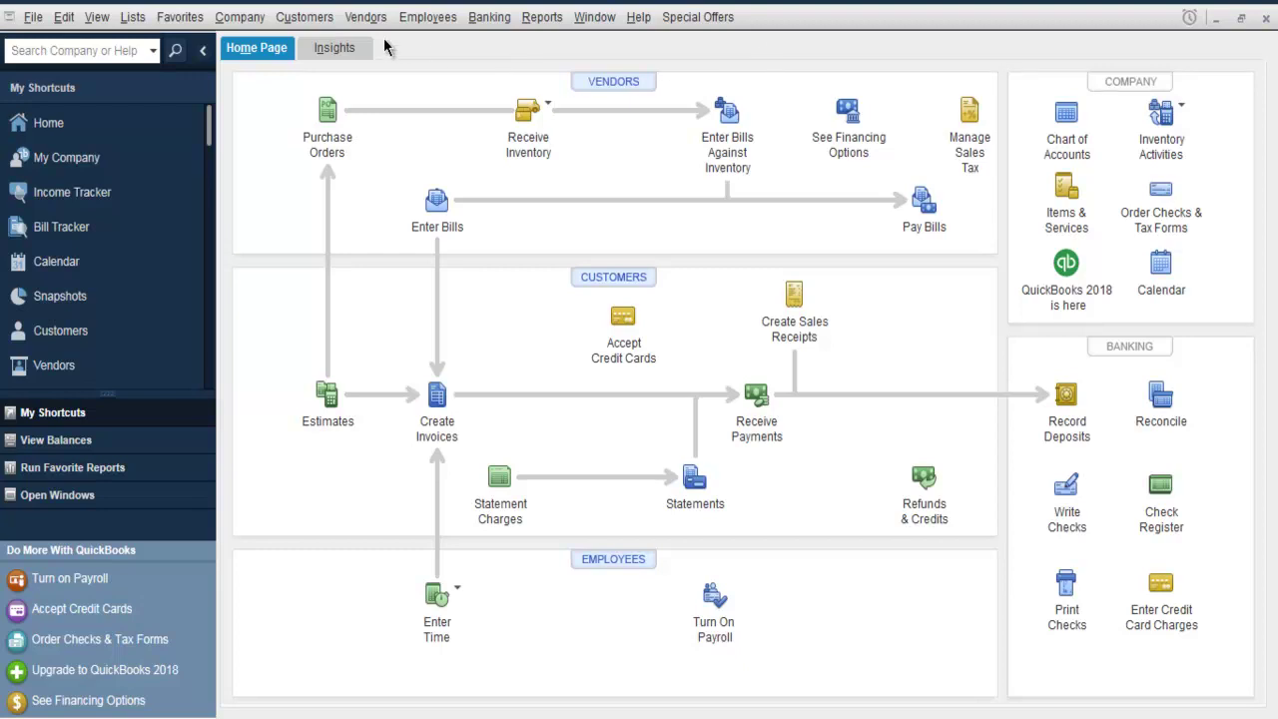
- Open the Lead Center from the Customers menu
left_click(317, 20)
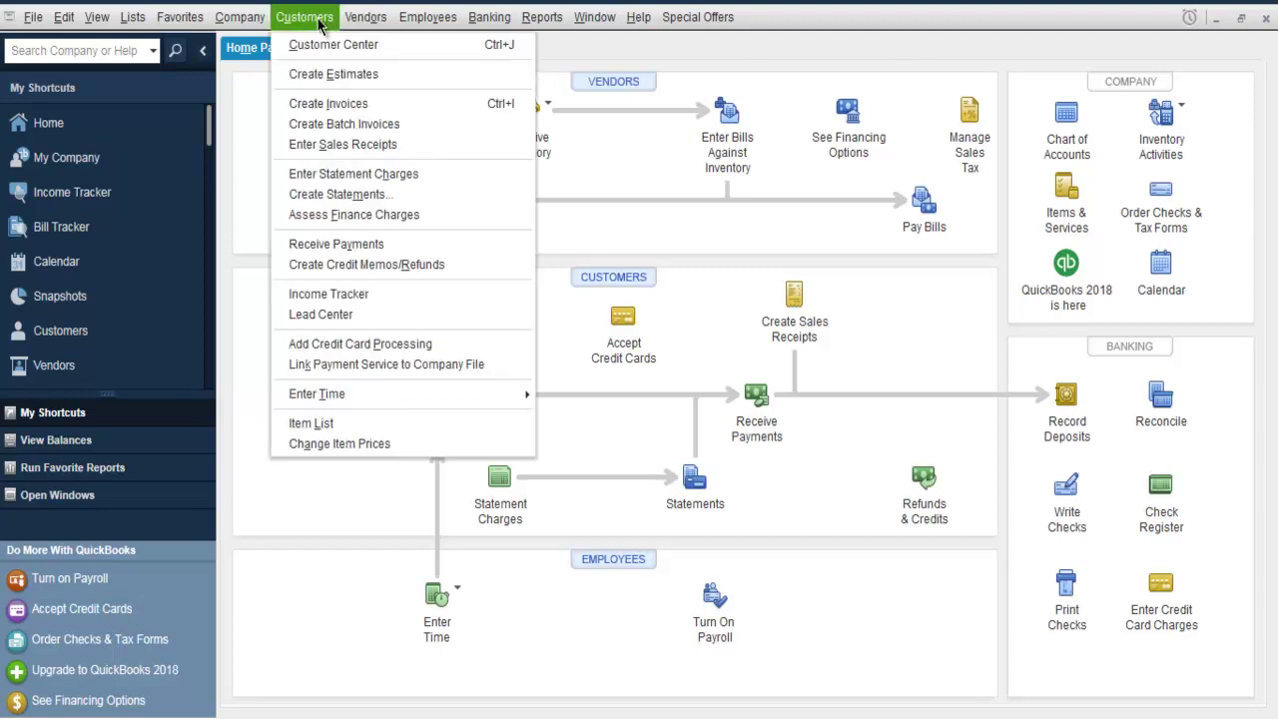
left_click(322, 315)
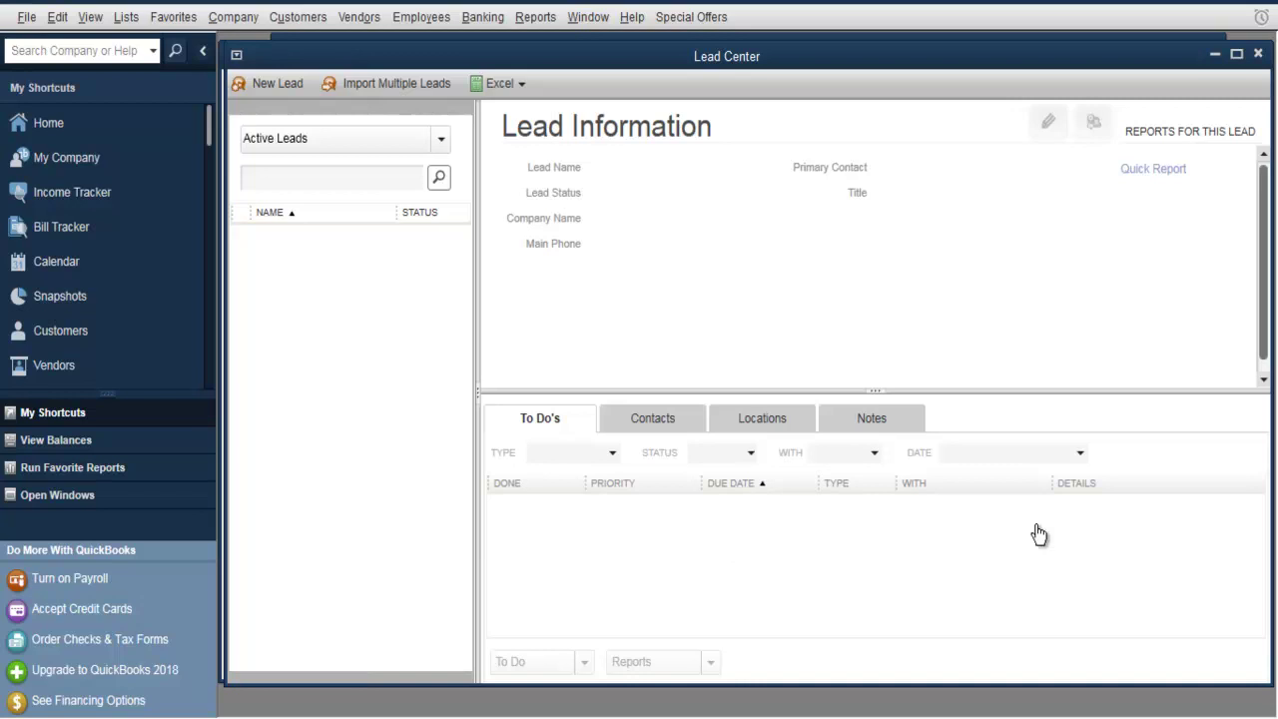
- Start a new lead, enter the lead's full name, and set its status to Cold
left_click(270, 86)
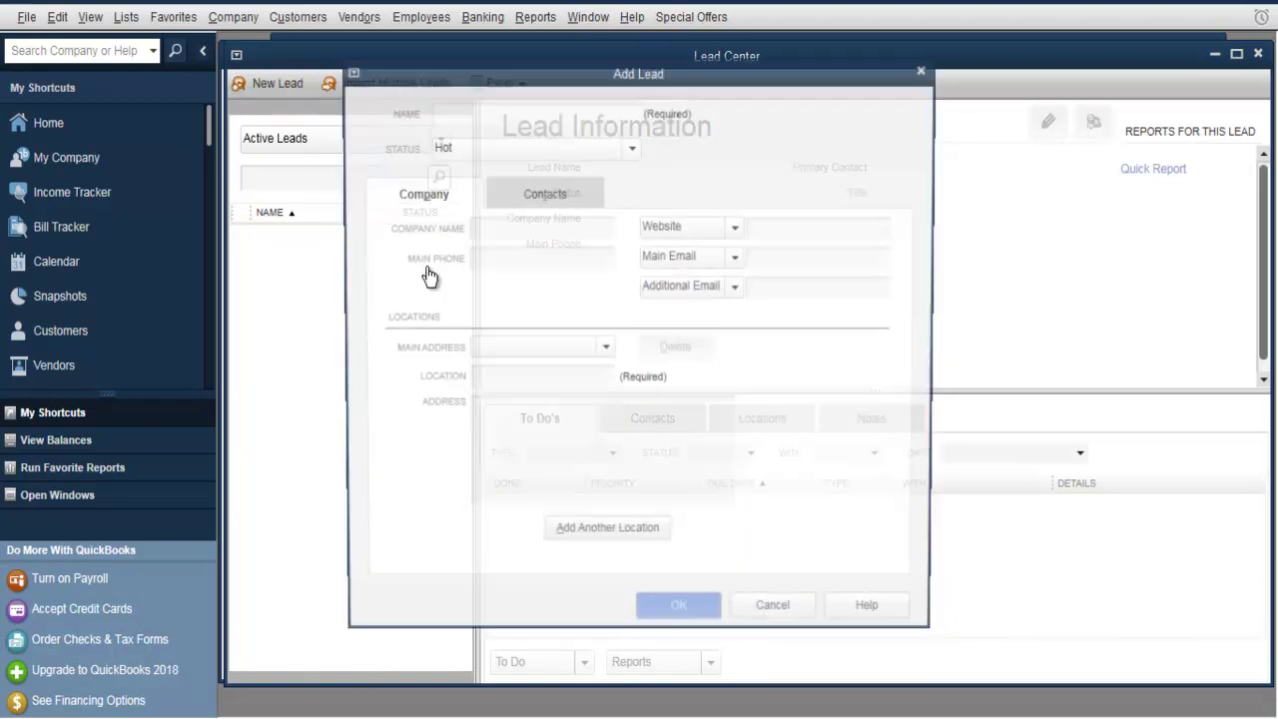
left_click(484, 113)
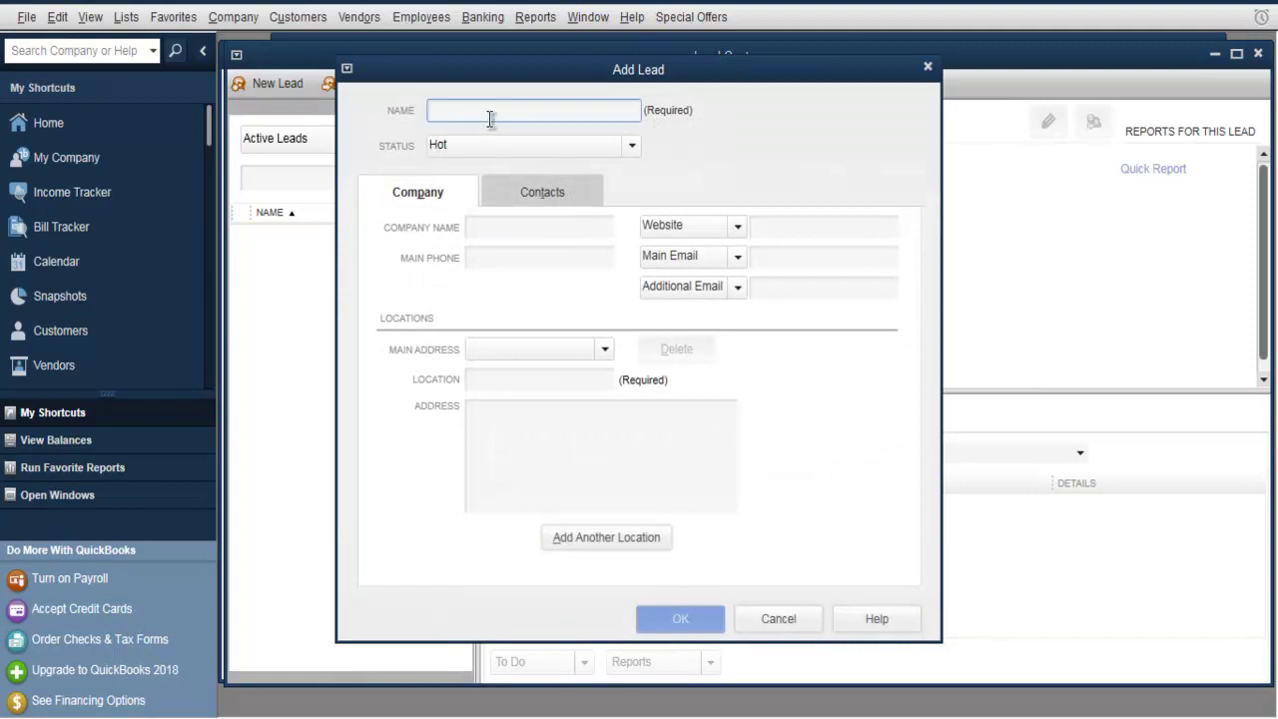
type("Joh")
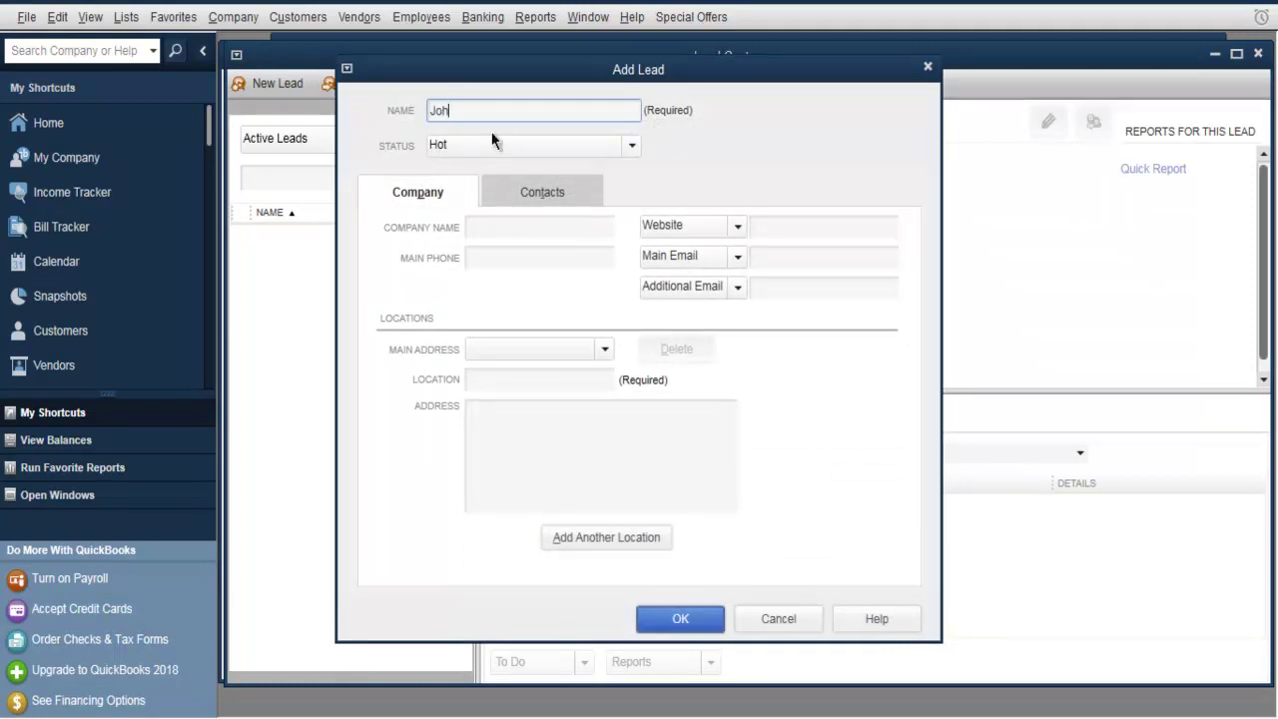
type("n Doe")
left_click(458, 148)
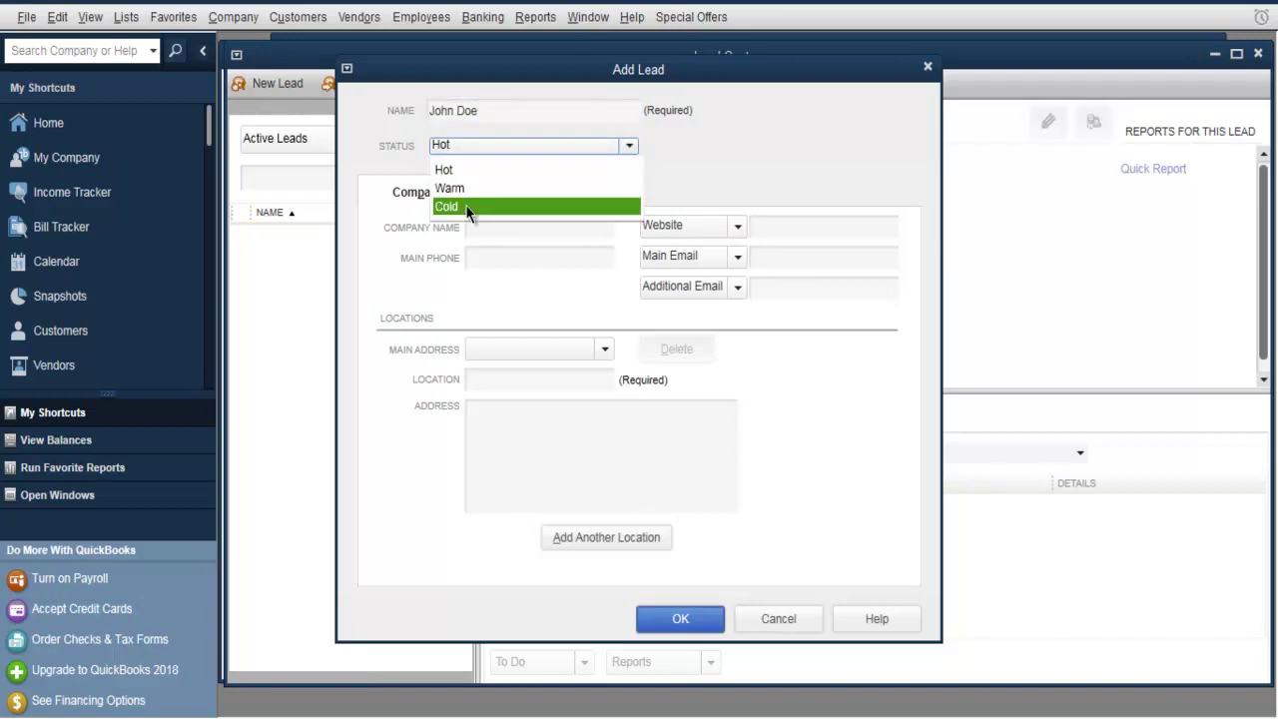
left_click(468, 207)
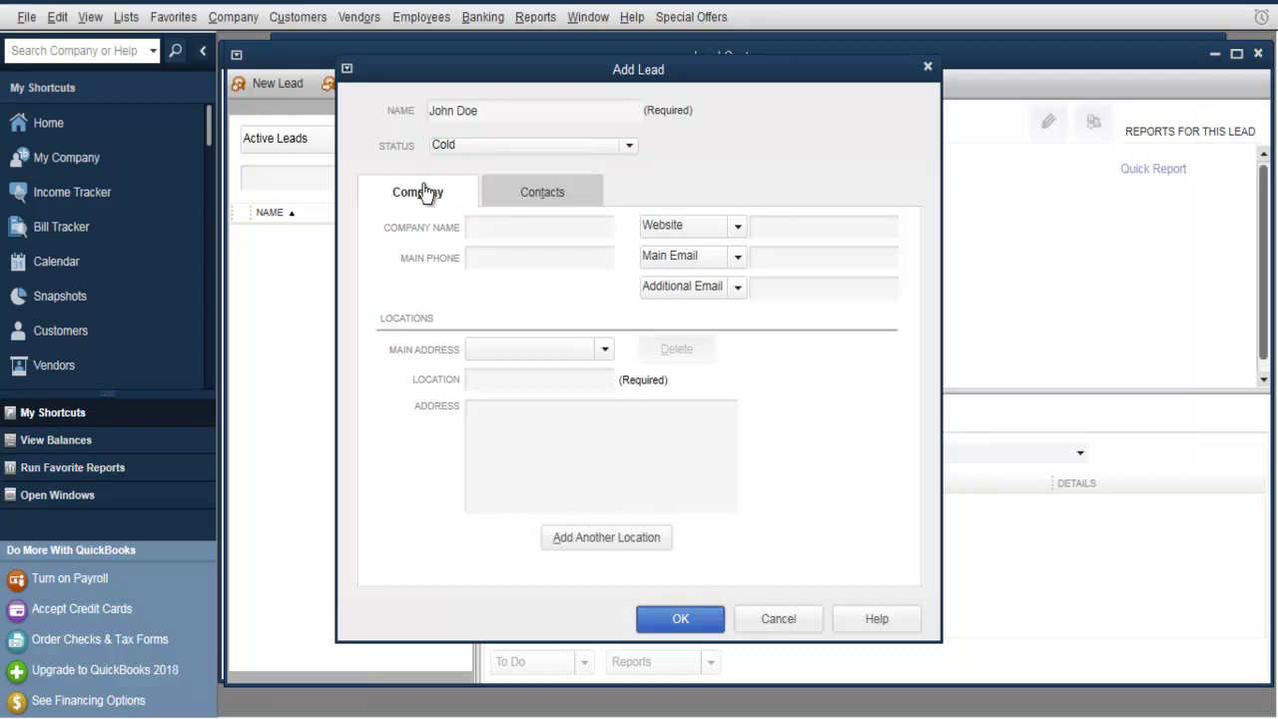
left_click(471, 148)
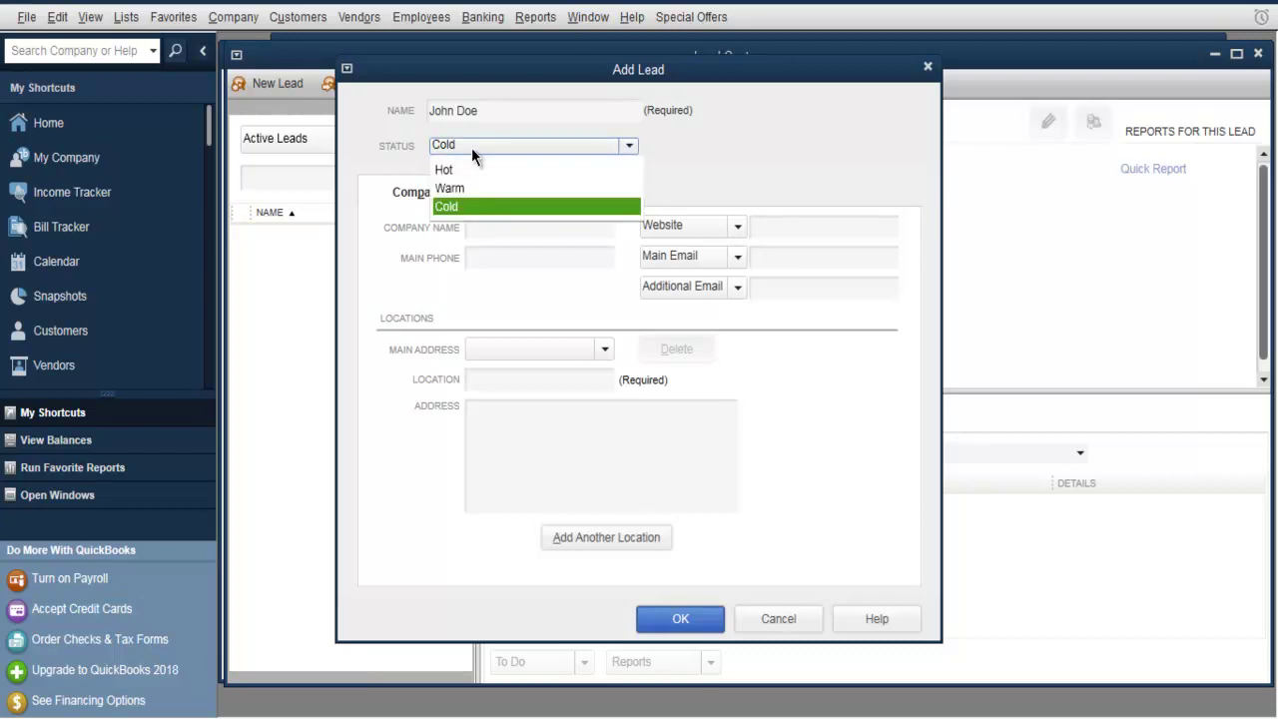
- Keep status Cold, enter company name CISCO, and fill in the lead's main phone number
left_click(450, 207)
left_click(491, 224)
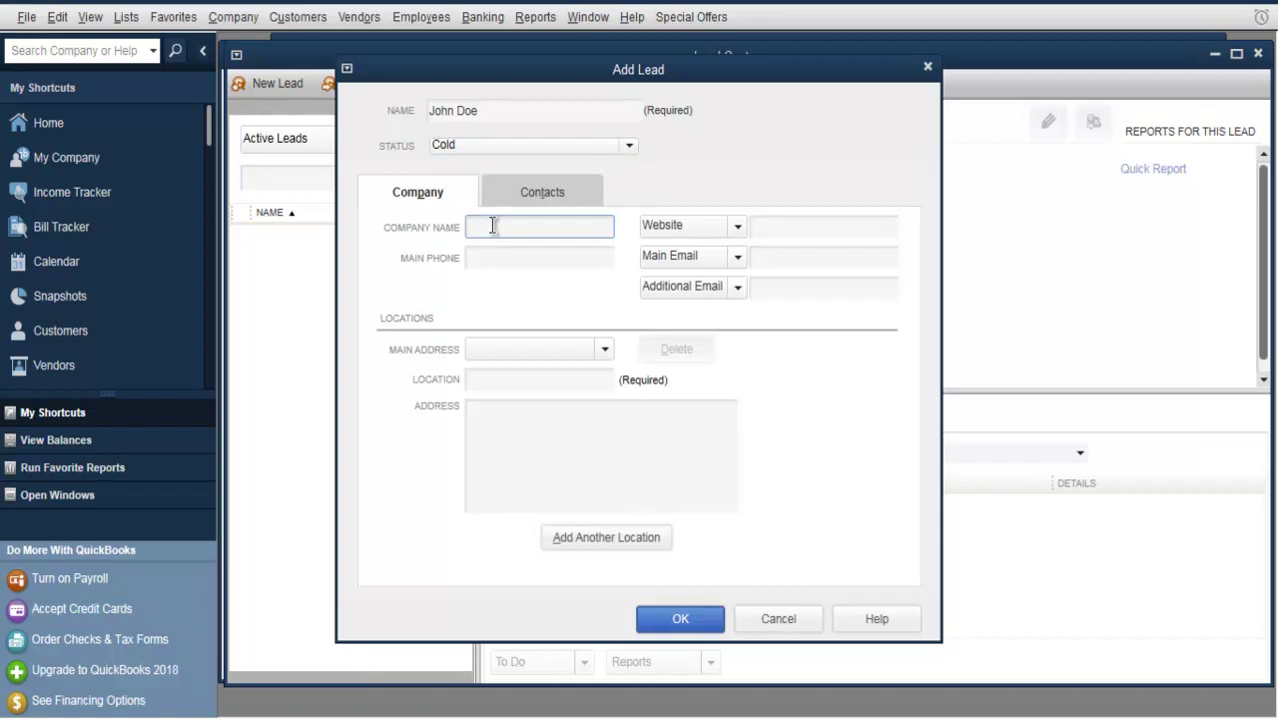
type("CISCO")
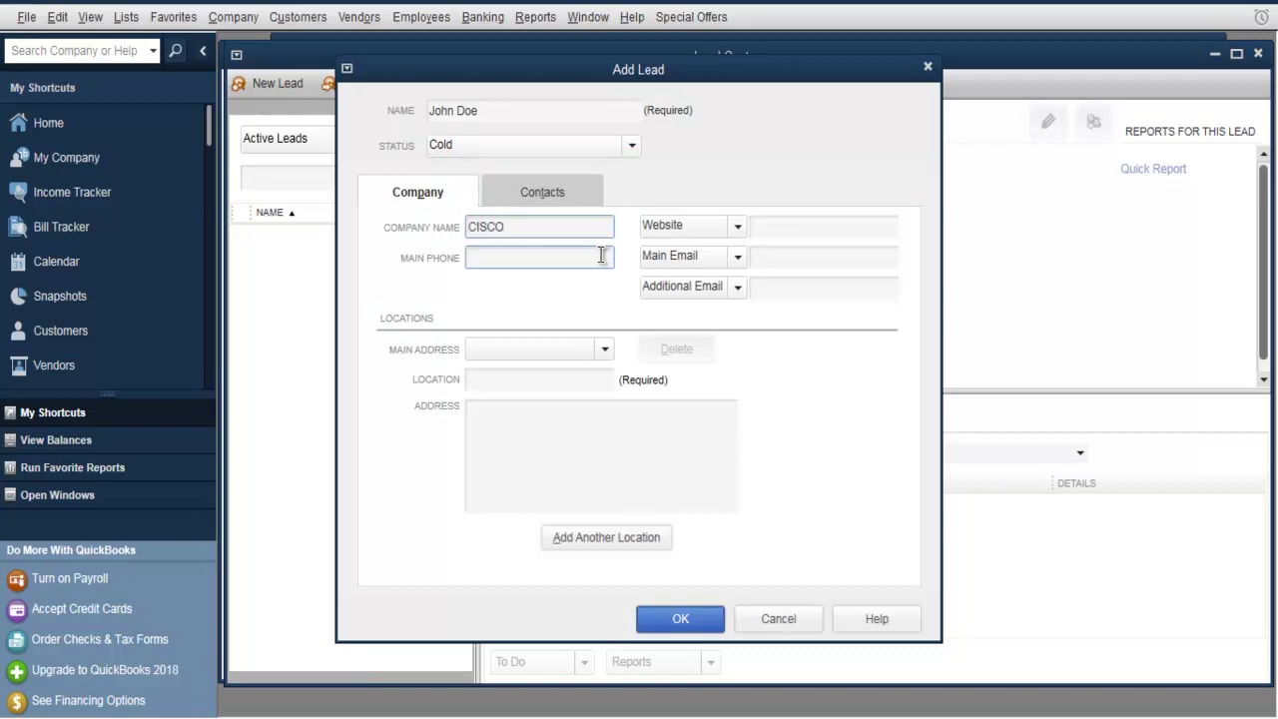
left_click(556, 258)
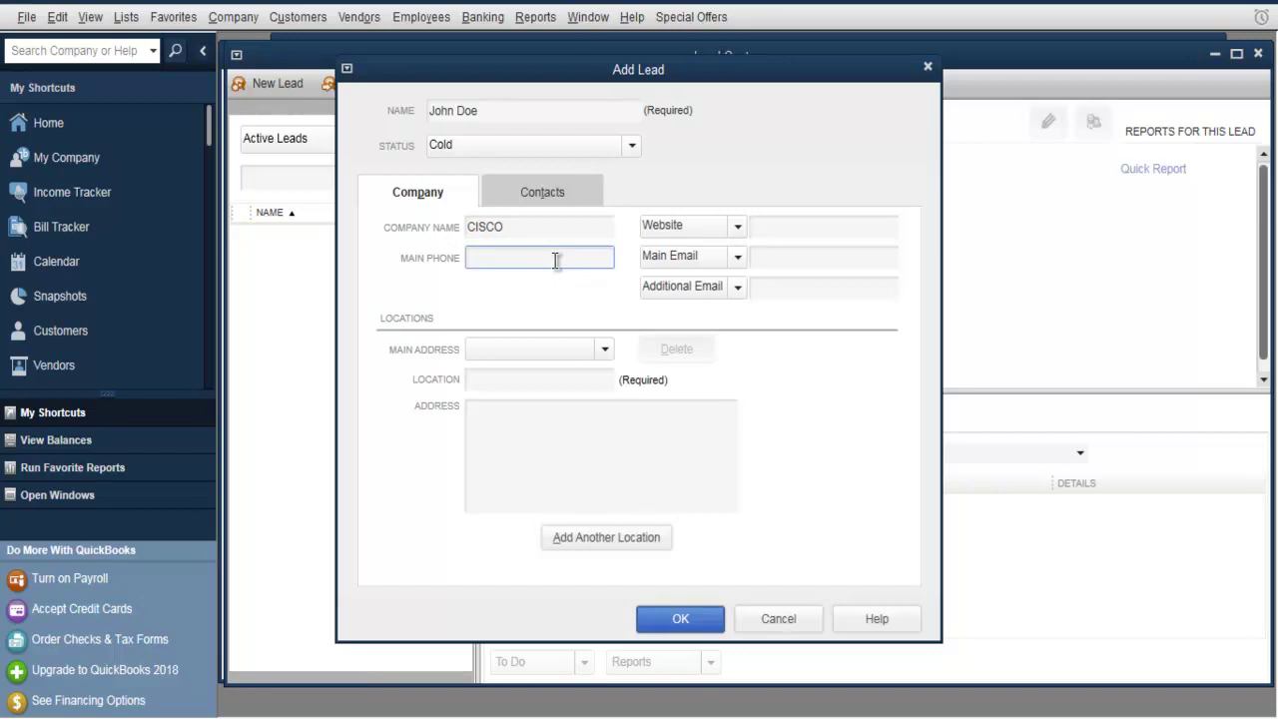
type("787=")
key("BackSpace")
type("-23340")
- Set the lead's location to Sydney and enter its street address
left_click(602, 349)
left_click(533, 372)
left_click(508, 378)
type("Sydney")
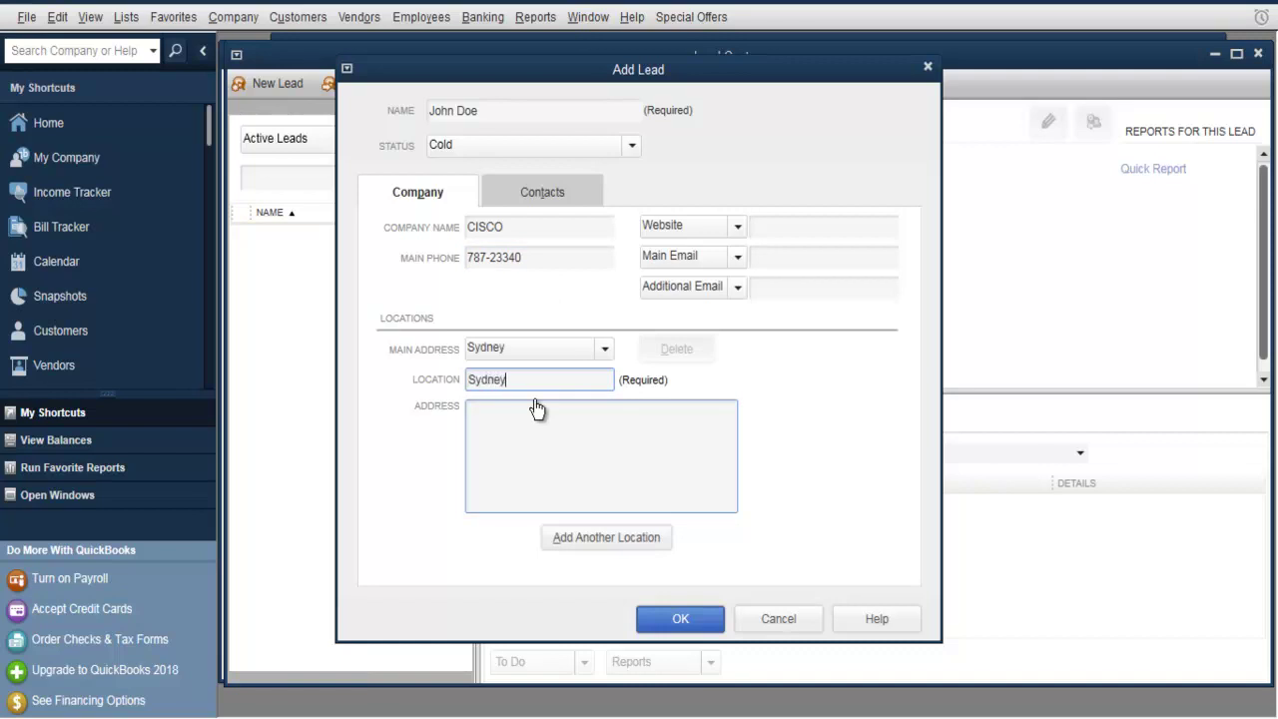
left_click(533, 411)
type("3rd Street")
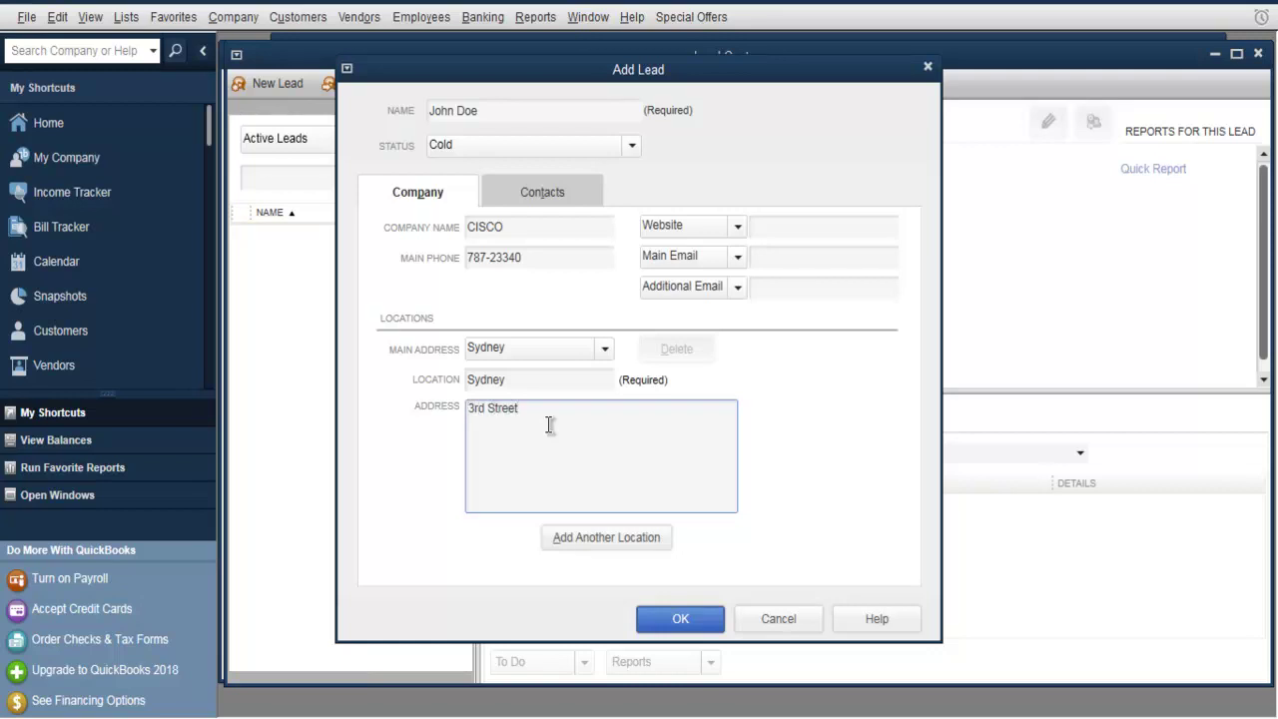
type(", China Town")
- Save the lead, then review its To Do's, Contacts, Locations and Notes tabs
left_click(679, 623)
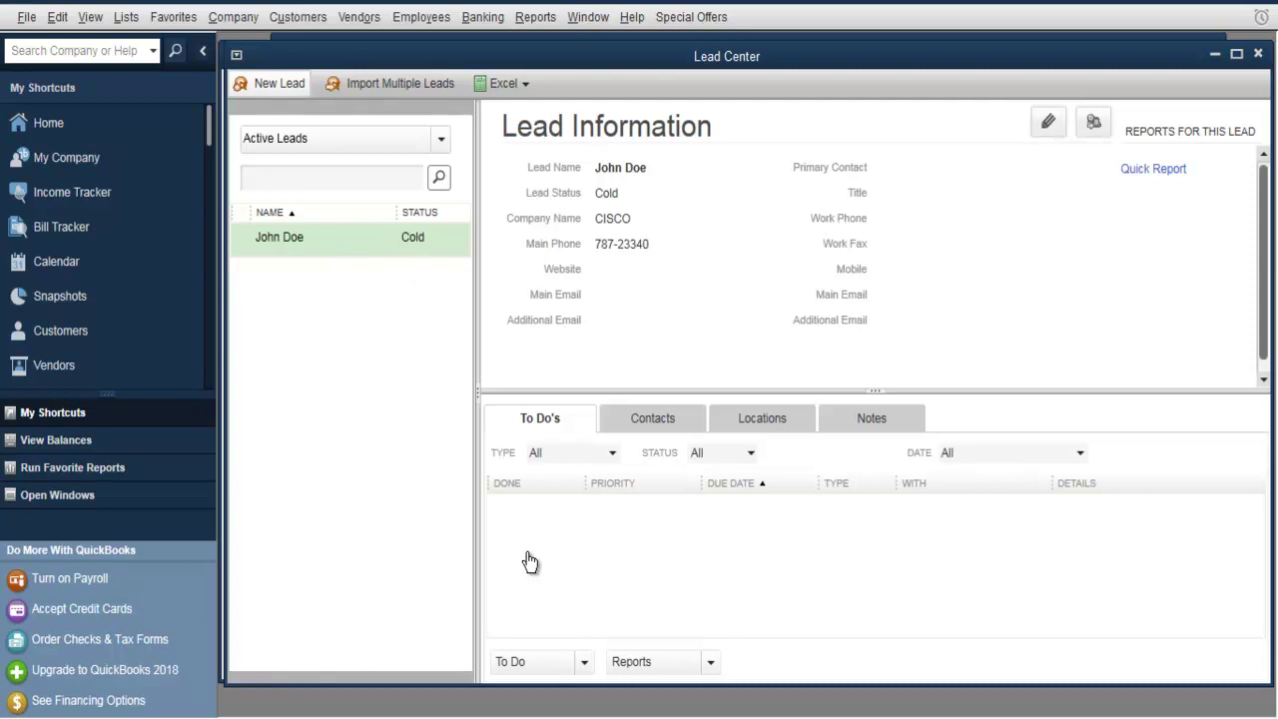
left_click(586, 664)
left_click(513, 521)
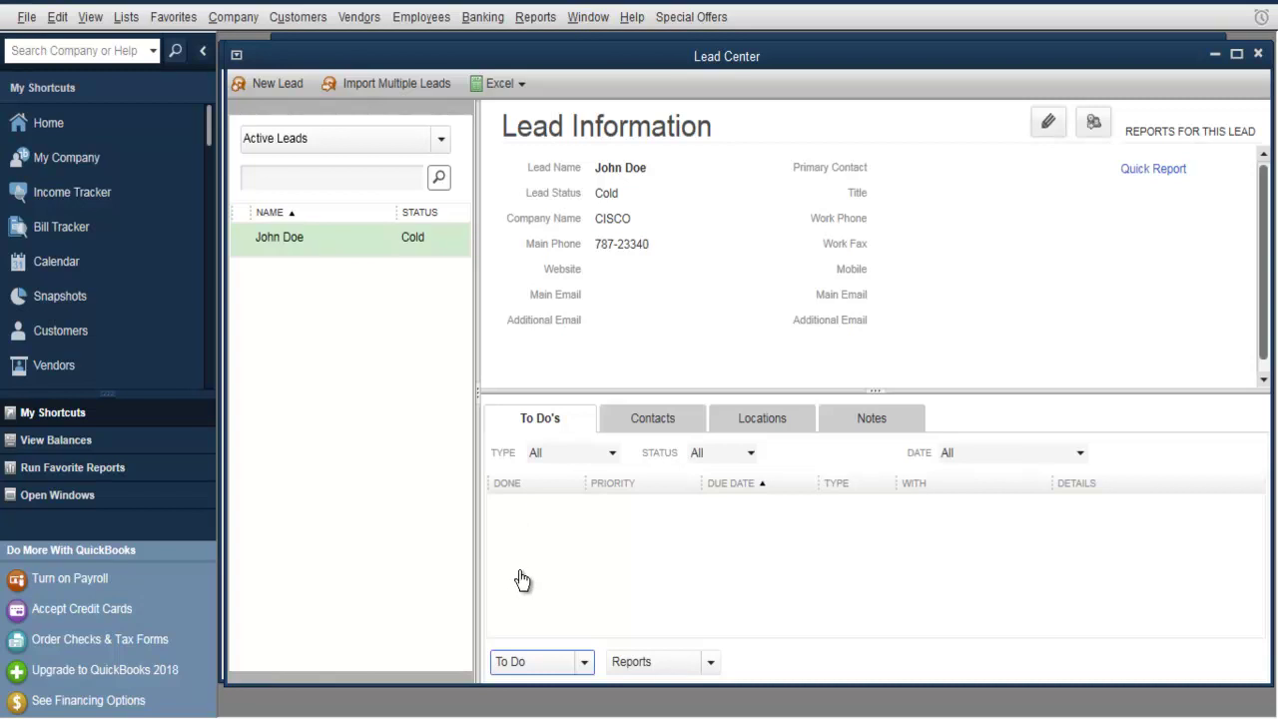
left_click(644, 420)
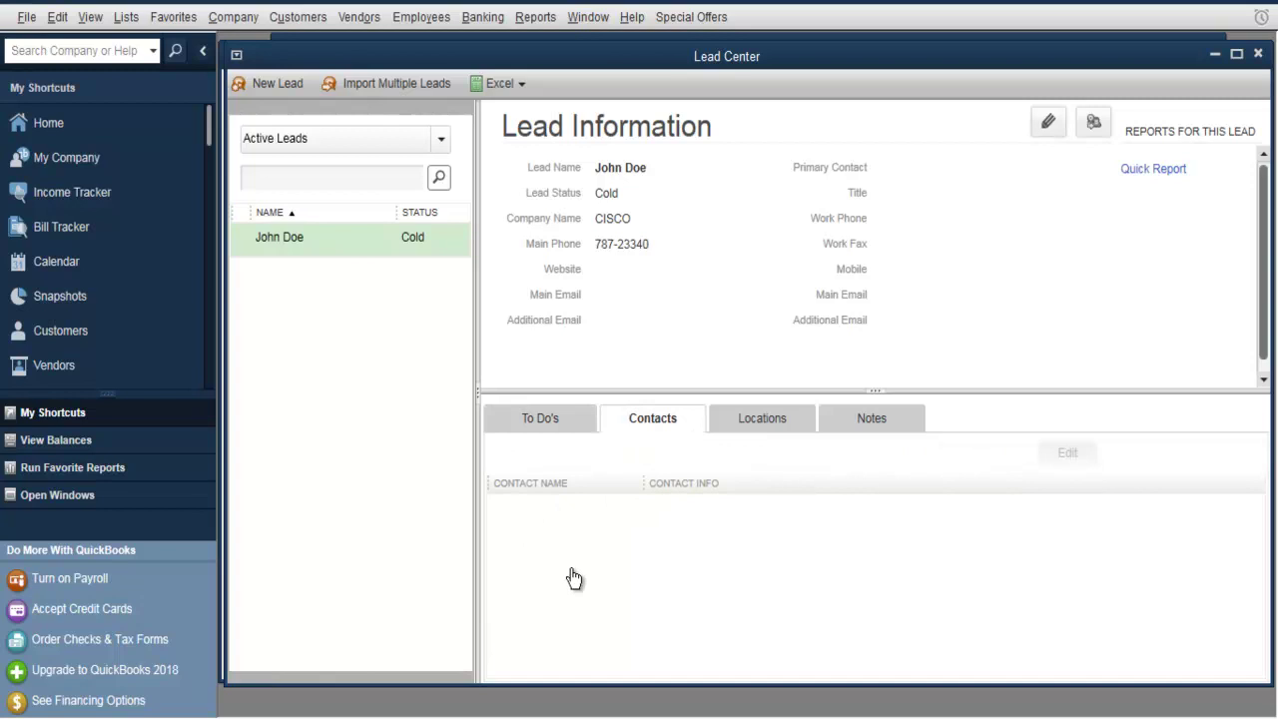
left_click(765, 426)
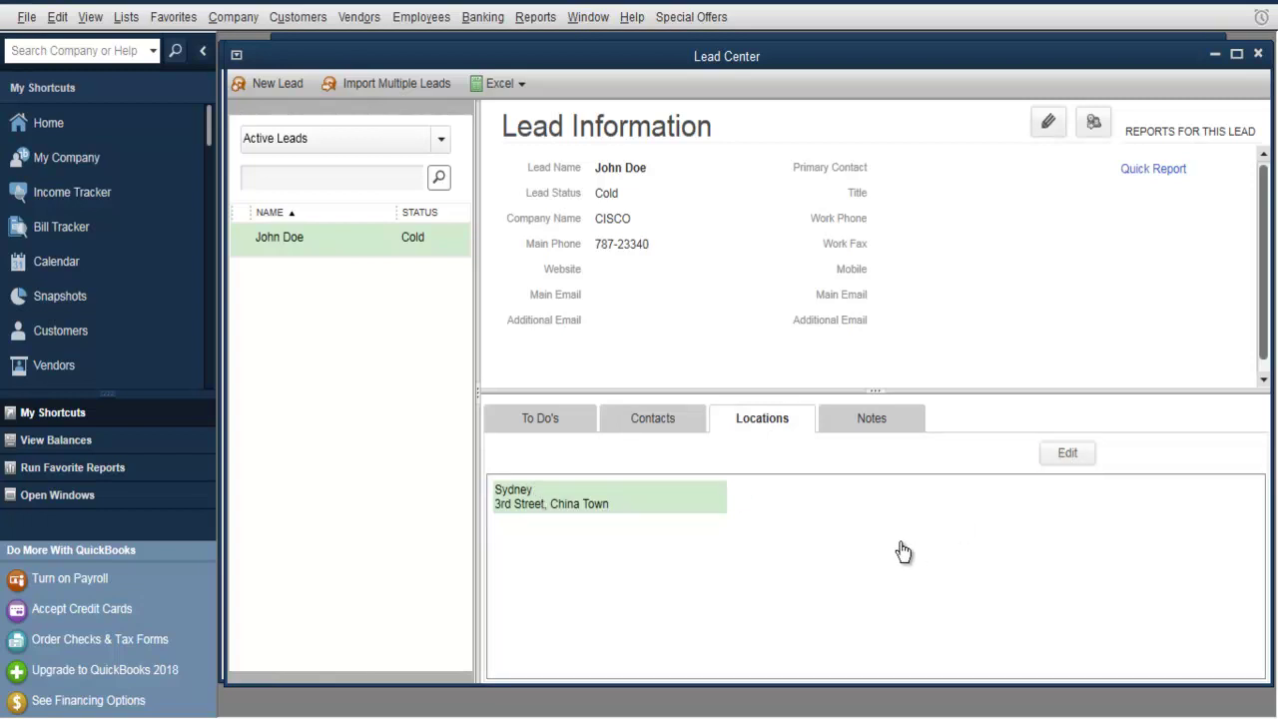
left_click(855, 423)
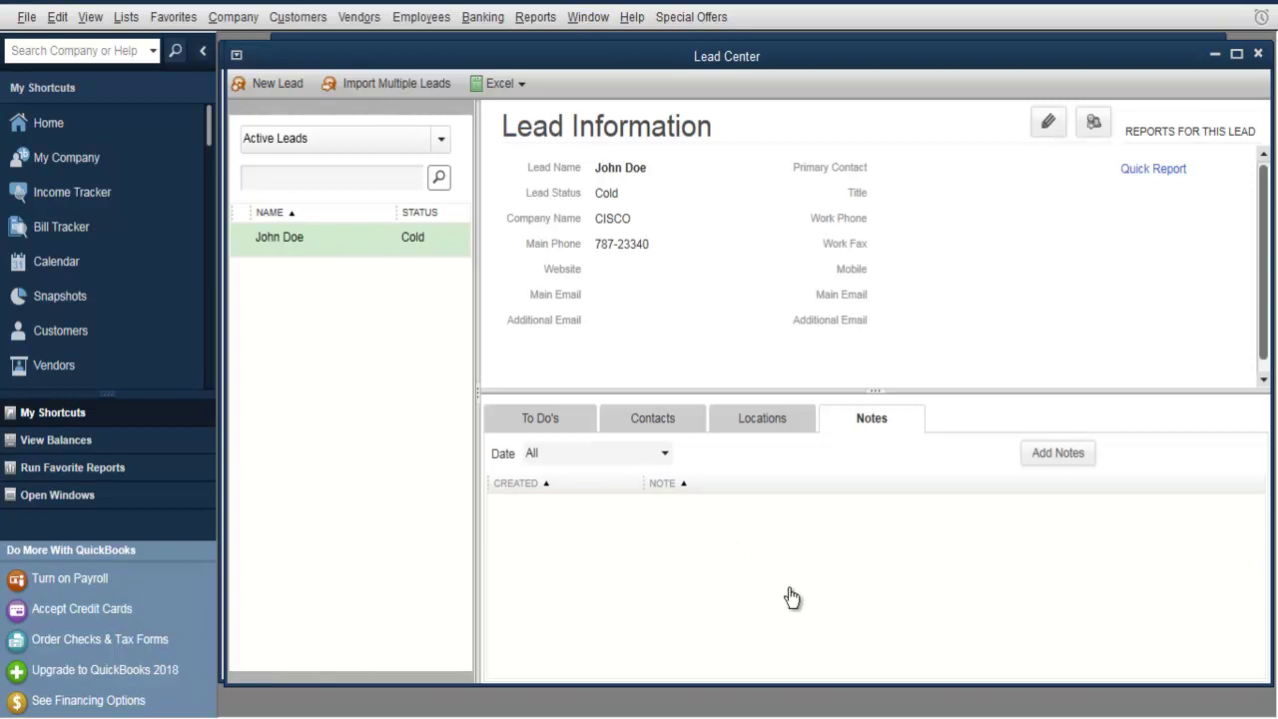
left_click(410, 86)
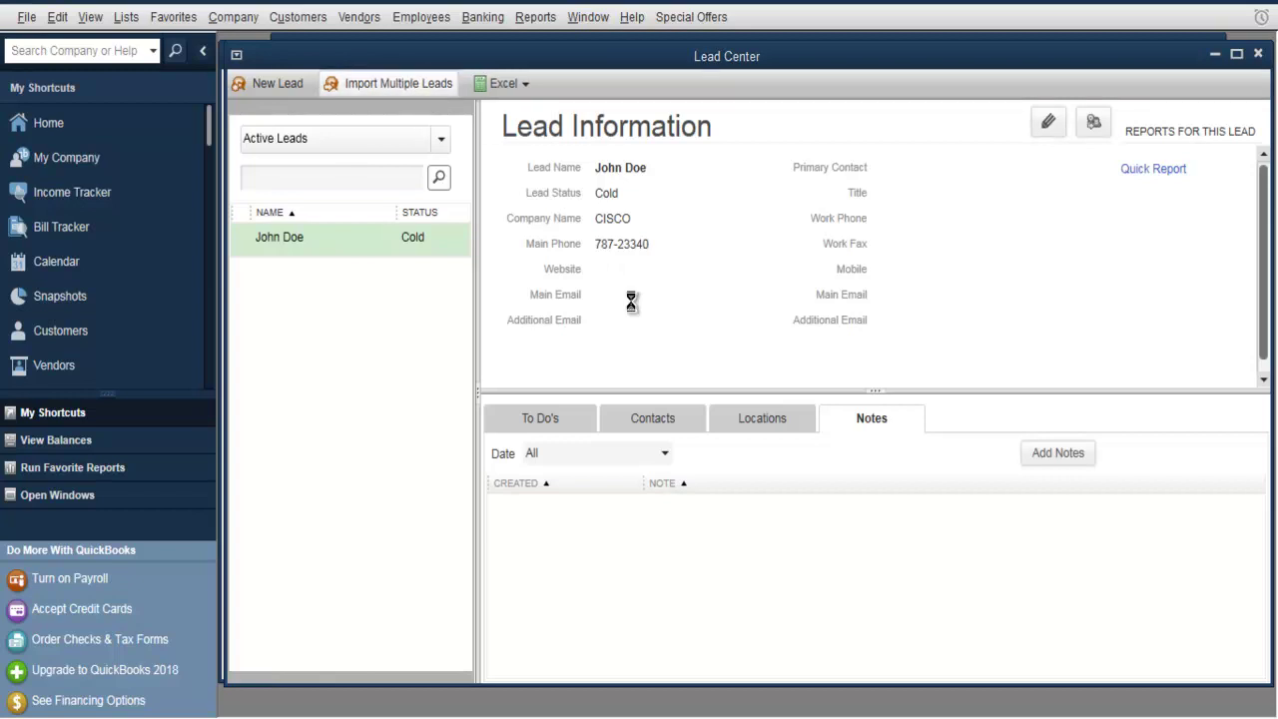
left_click_drag(479, 128, 533, 93)
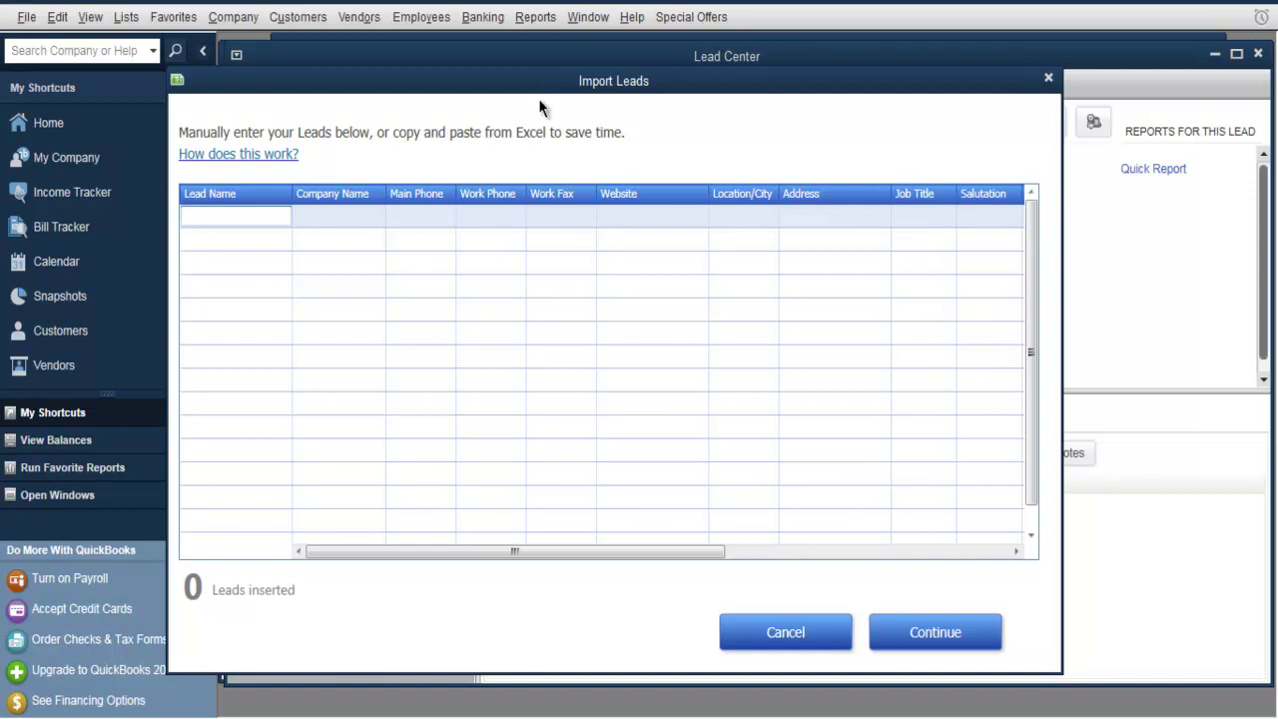
left_click_drag(532, 81, 615, 106)
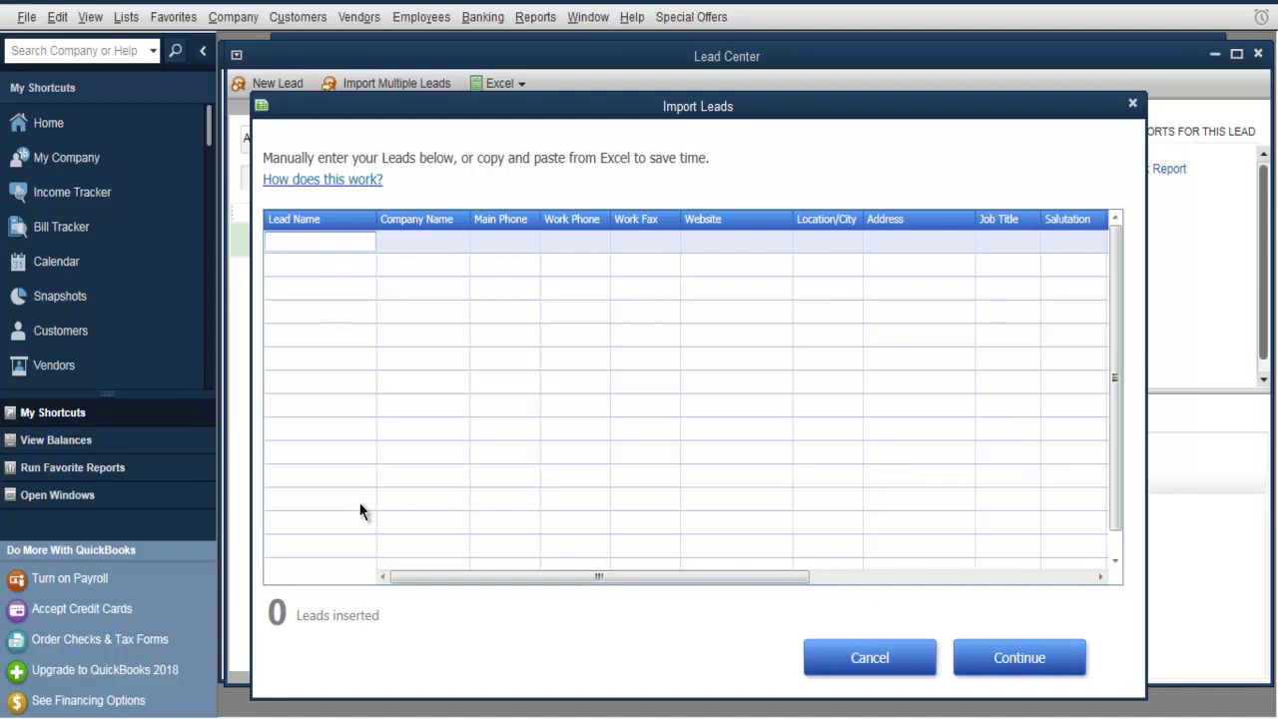
left_click(1132, 103)
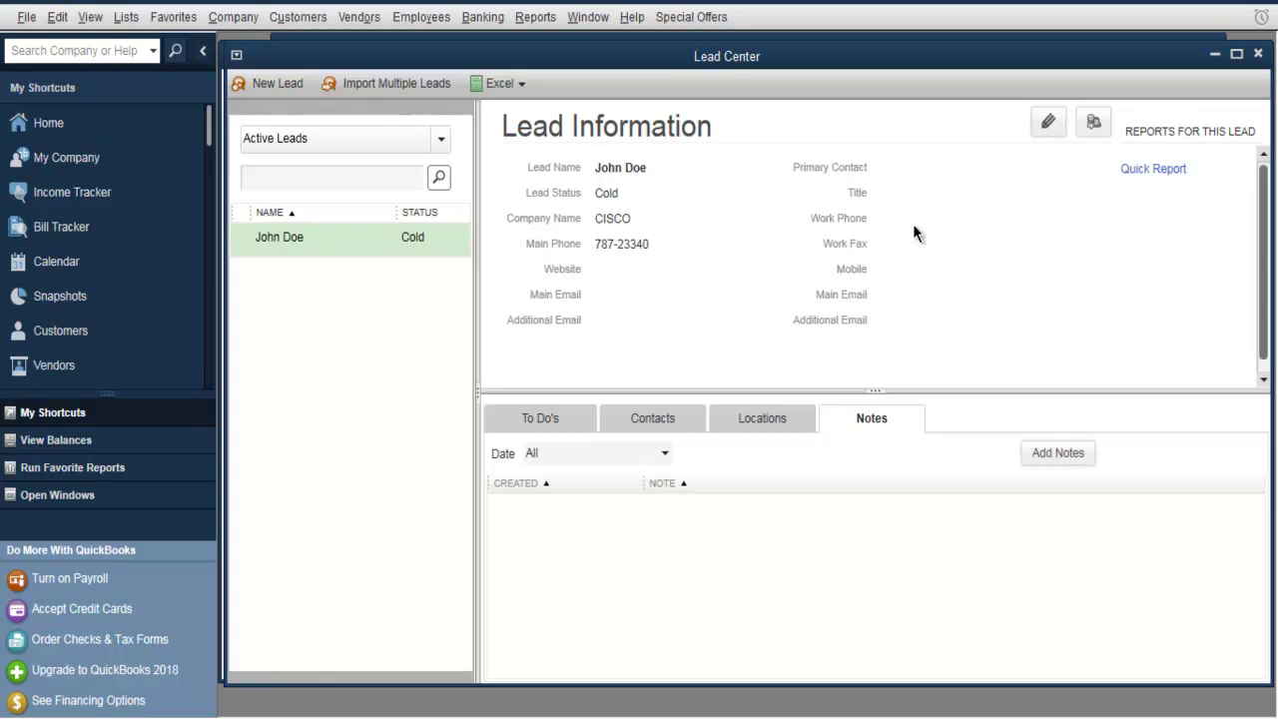
left_click(521, 86)
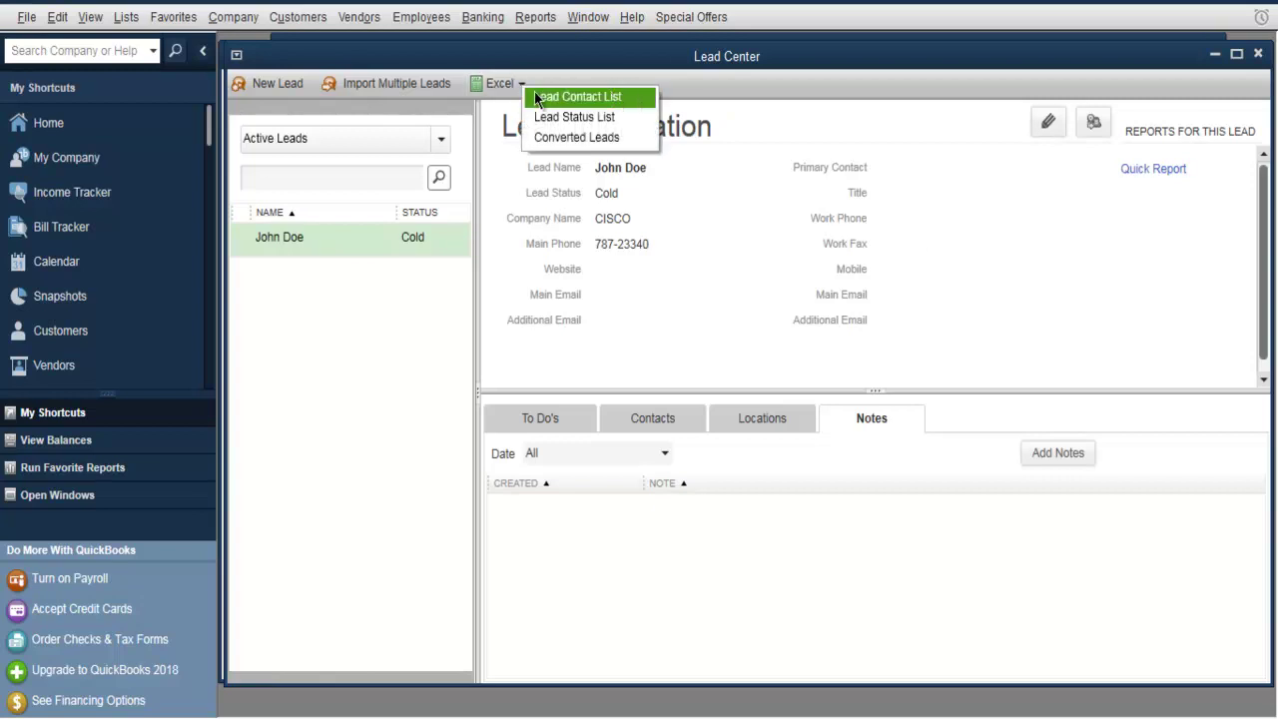
left_click(995, 329)
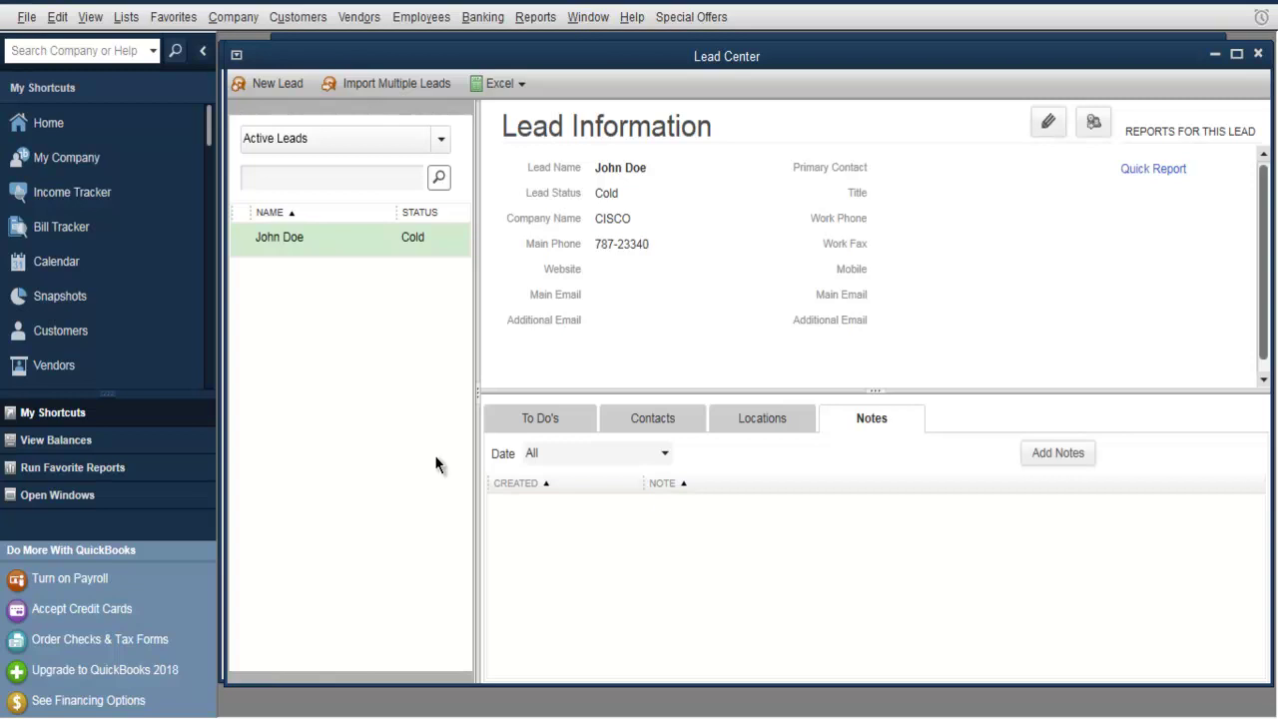
left_click(298, 17)
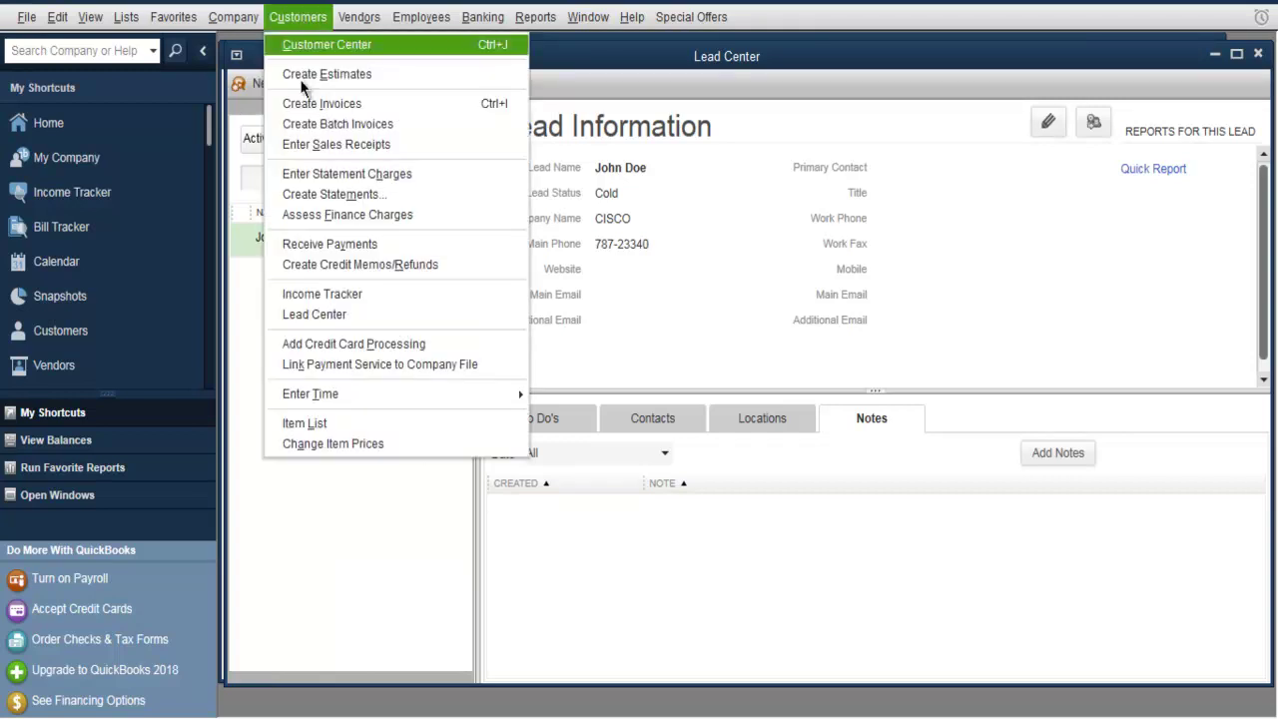
left_click(985, 321)
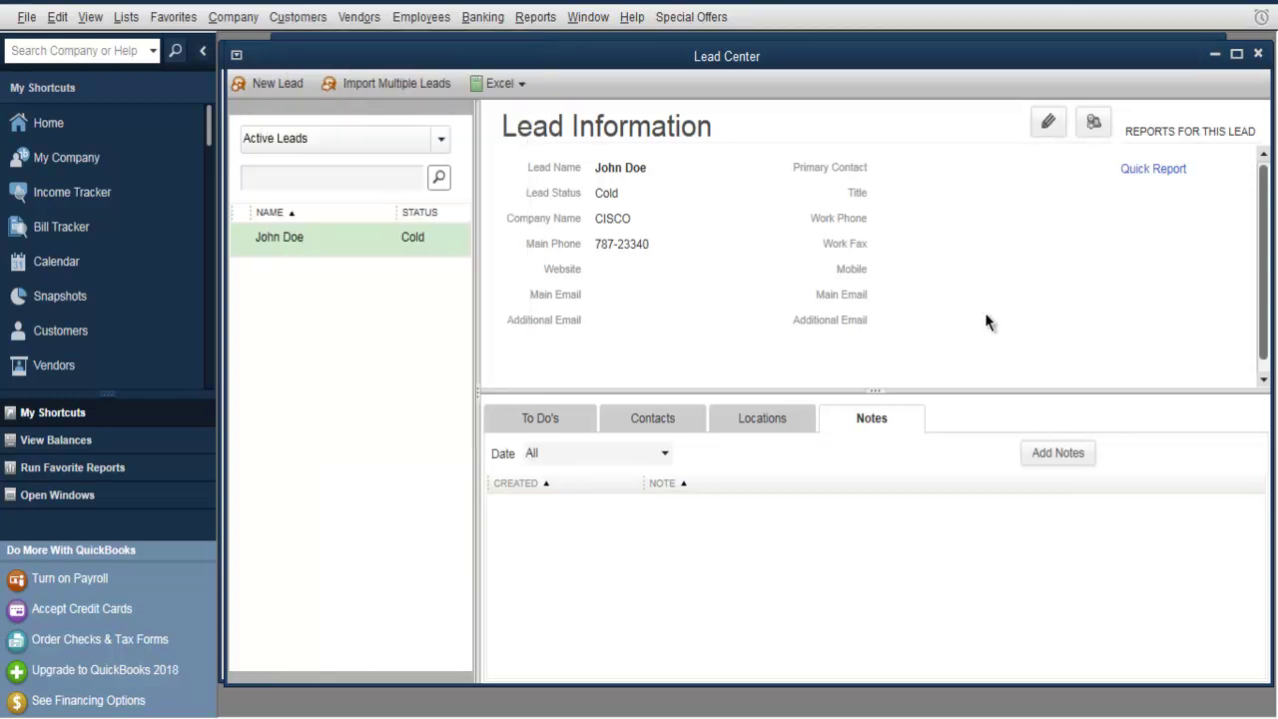